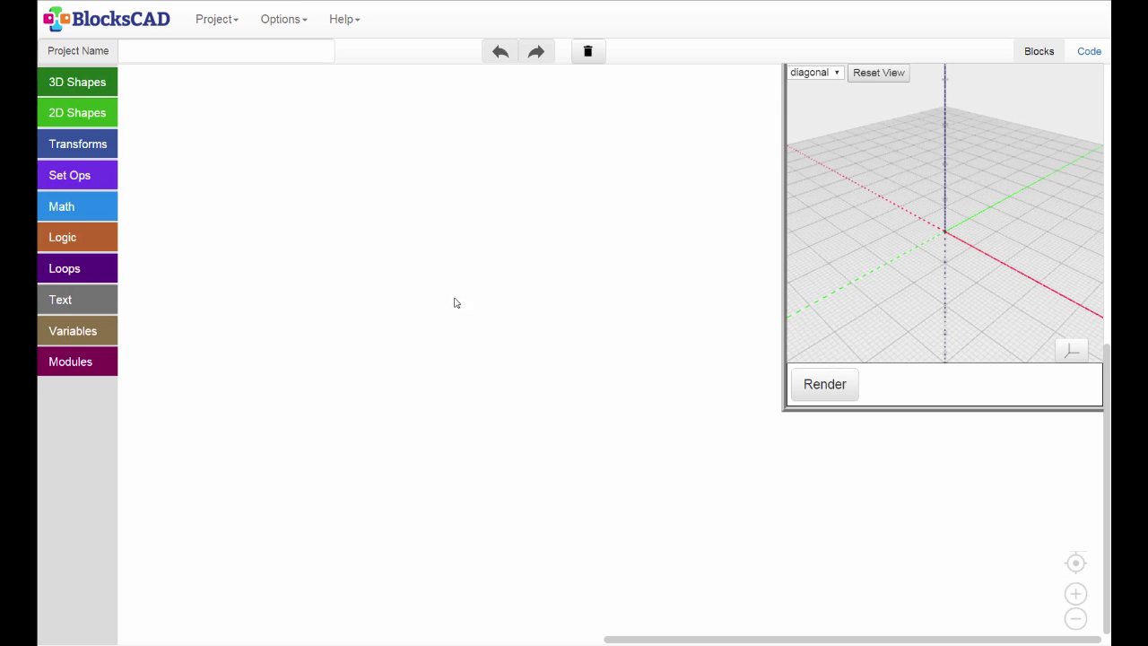
Add a radius-10 Sphere block and a 10×10×10 Cube block from 3D Shapes.
left_click(83, 81)
left_click_drag(149, 83, 346, 249)
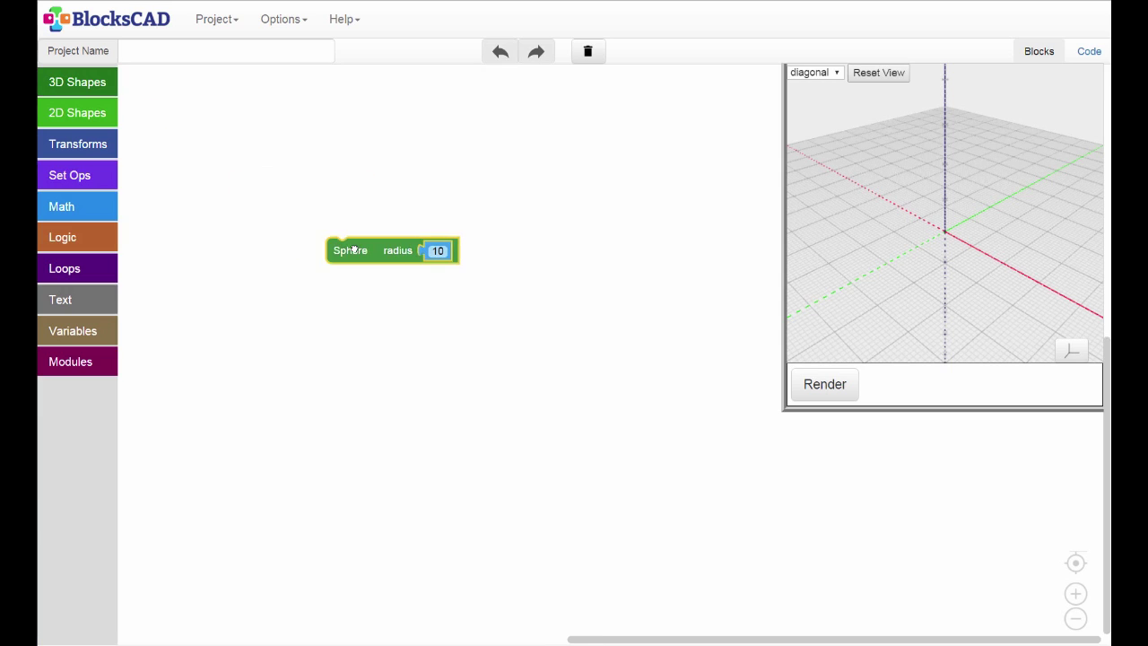
left_click(87, 79)
left_click_drag(161, 130, 351, 296)
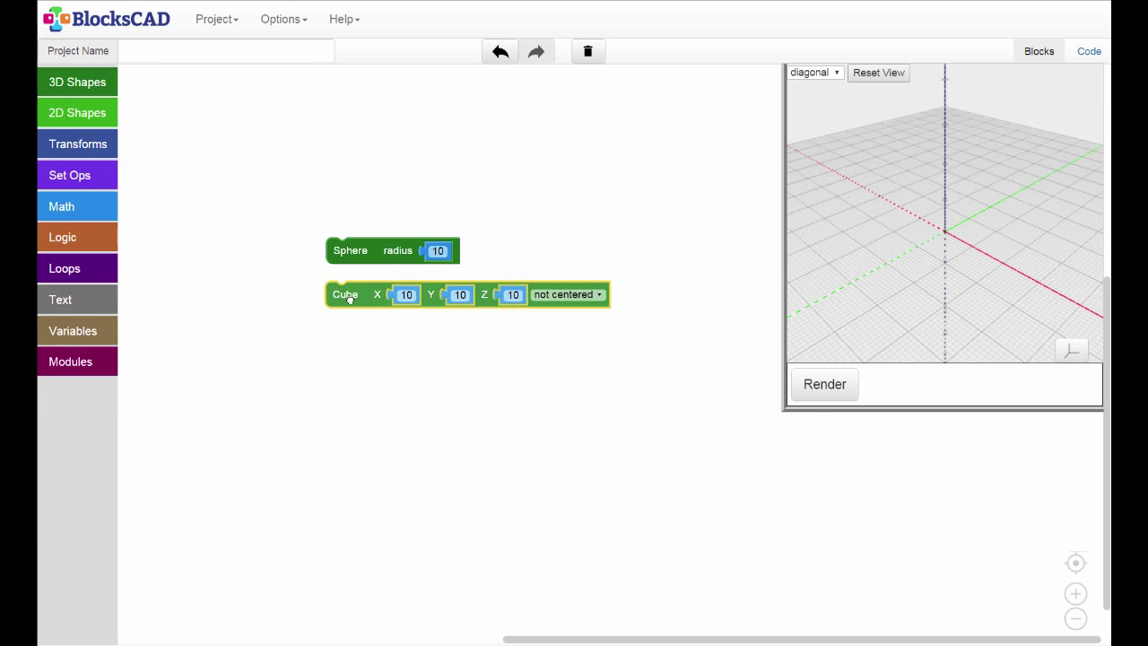
Render the sphere and cube overlapping in an enlarged, orbited 3D preview.
left_click(816, 391)
left_click_drag(787, 410, 679, 469)
scroll(801, 363, "up", 3)
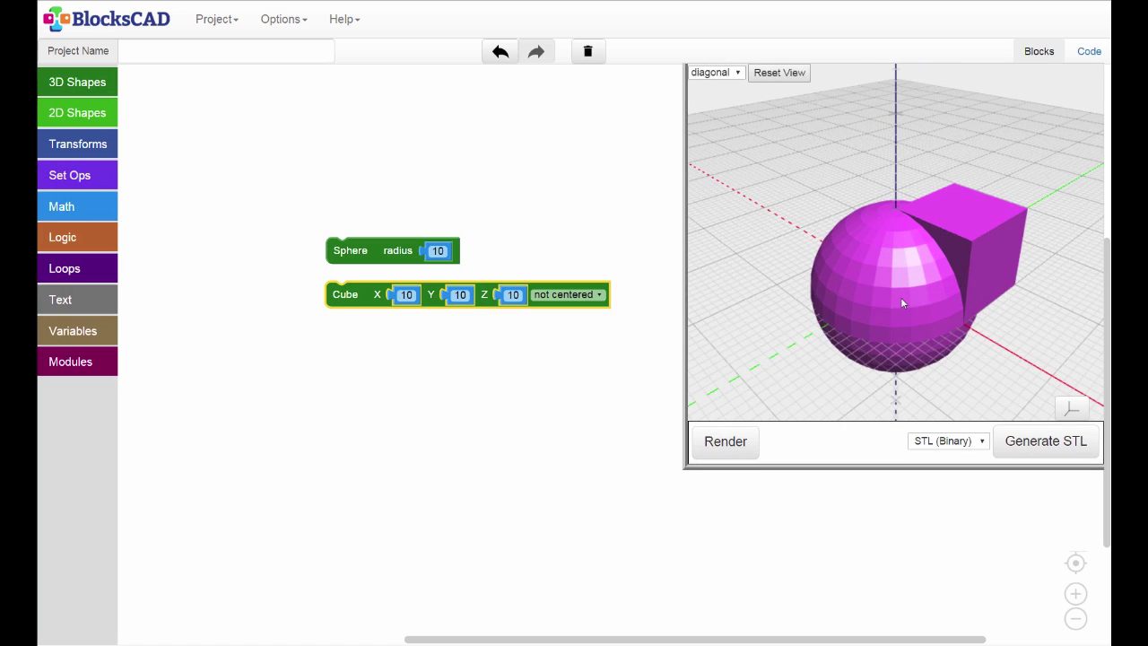
left_click_drag(915, 293, 958, 293)
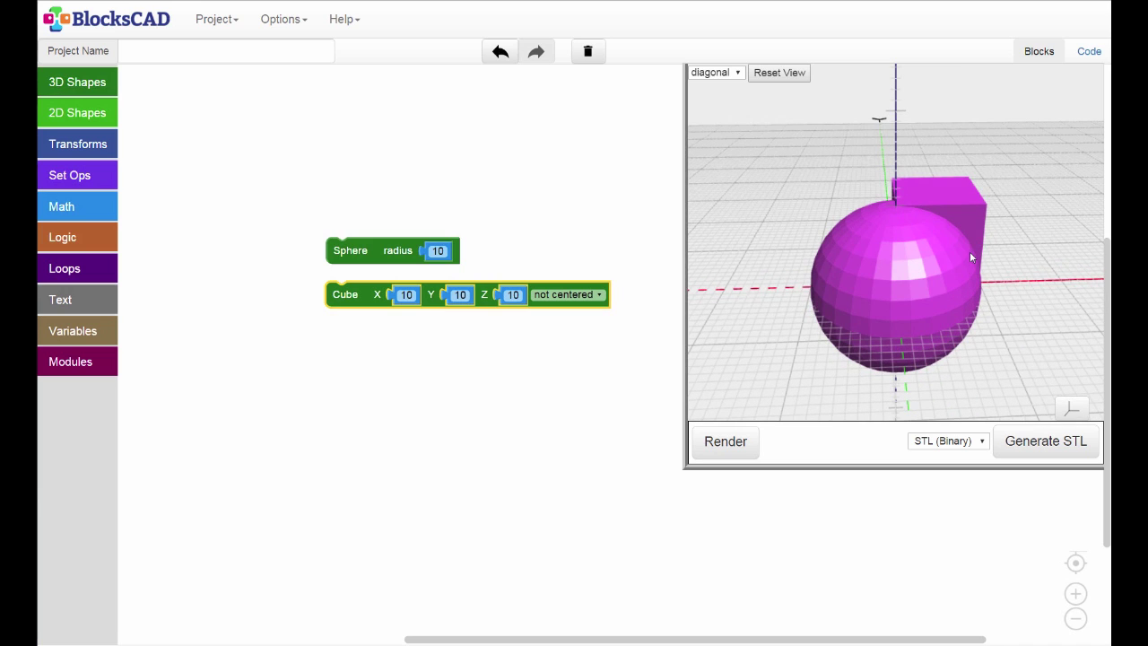
Place an Intersection block from Set Ops just left of the Sphere block.
left_click(89, 179)
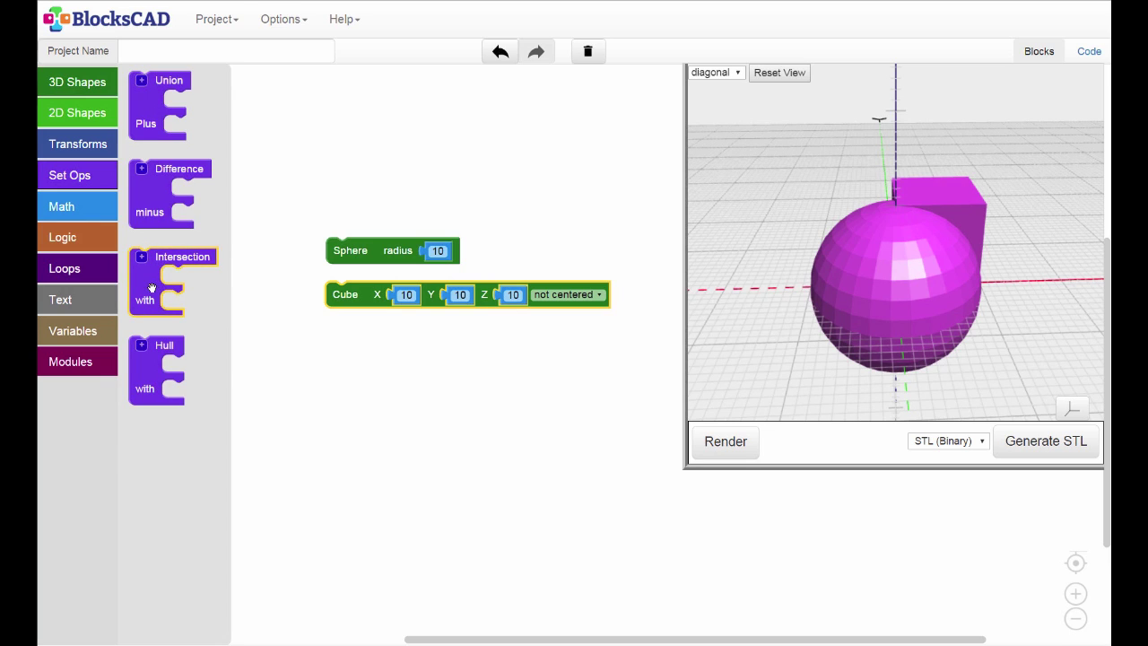
left_click(180, 258)
left_click_drag(179, 258, 267, 186)
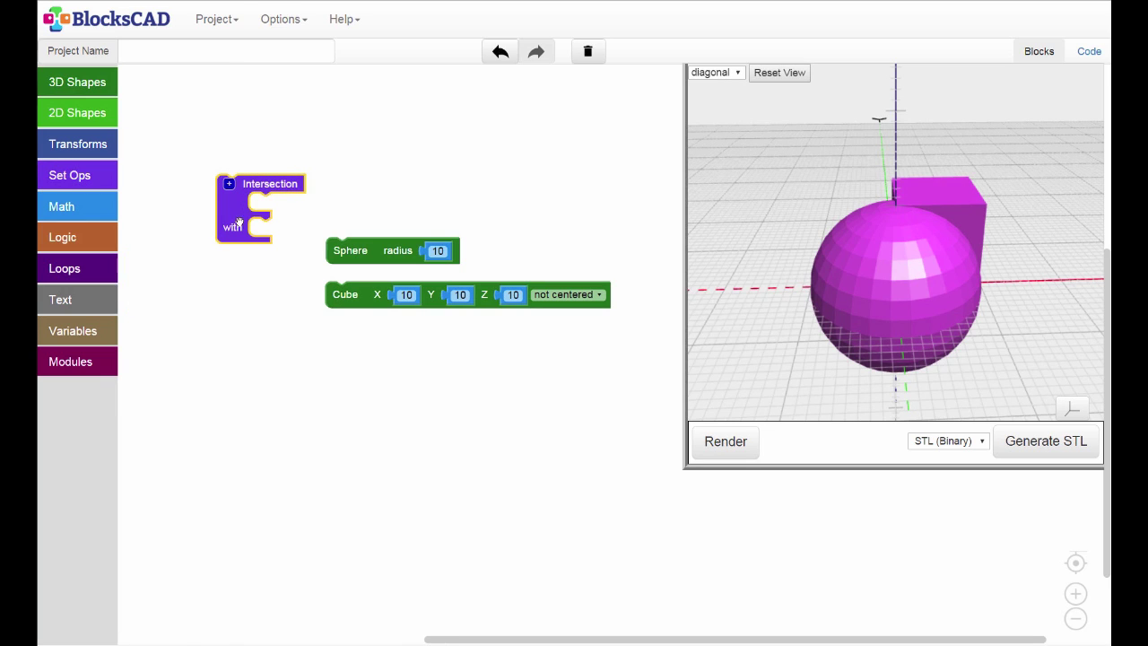
left_click(288, 353)
Snap the Sphere and Cube into the Intersection's slots and render the eighth-of-a-sphere wedge.
left_click_drag(348, 268, 269, 217)
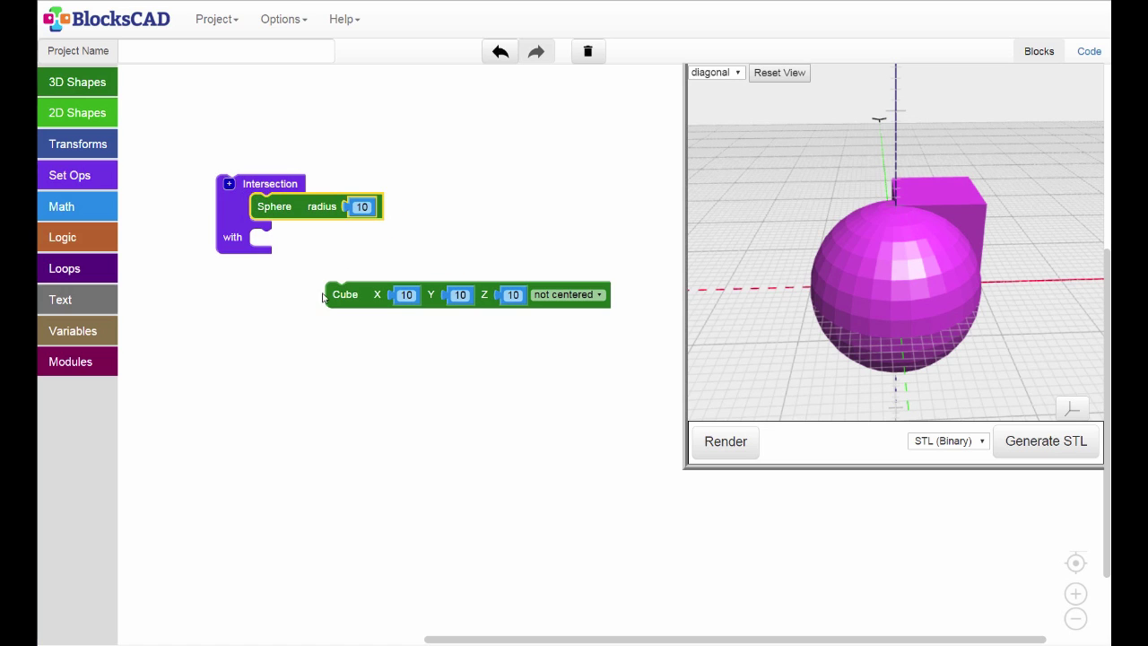
left_click_drag(349, 299, 274, 256)
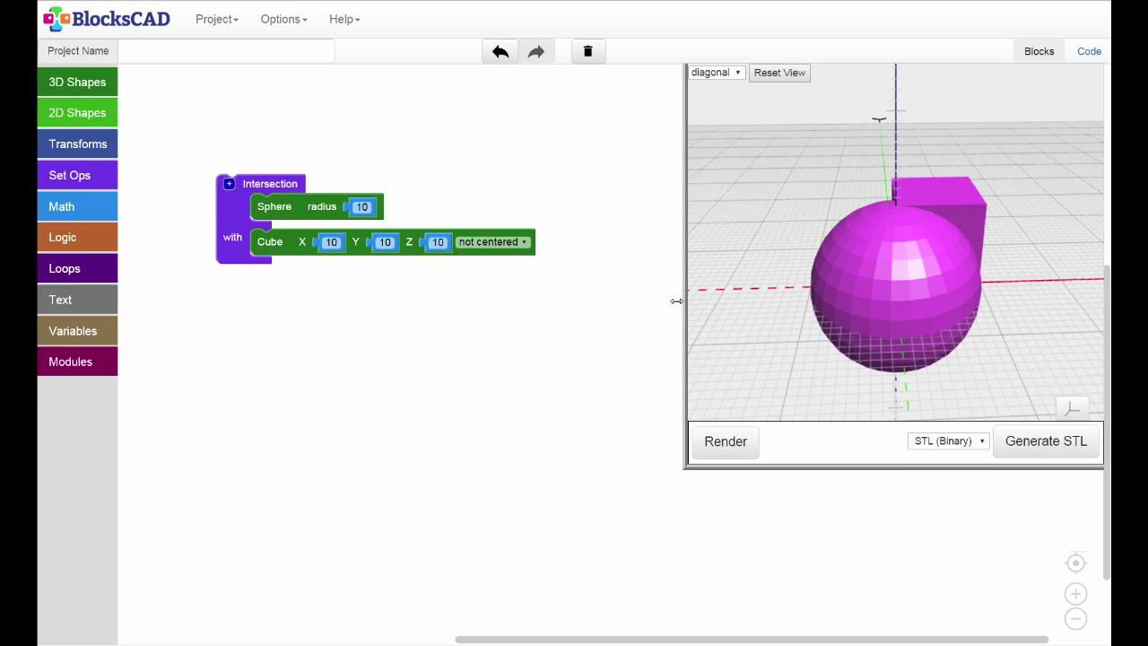
left_click(734, 448)
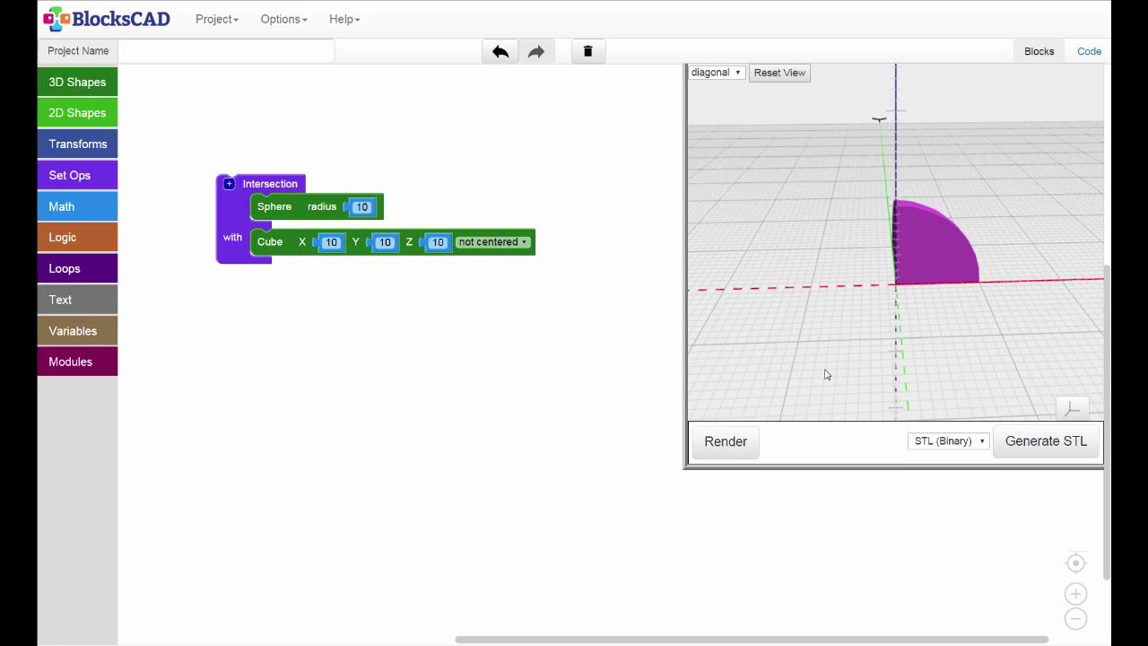
left_click_drag(825, 374, 804, 366)
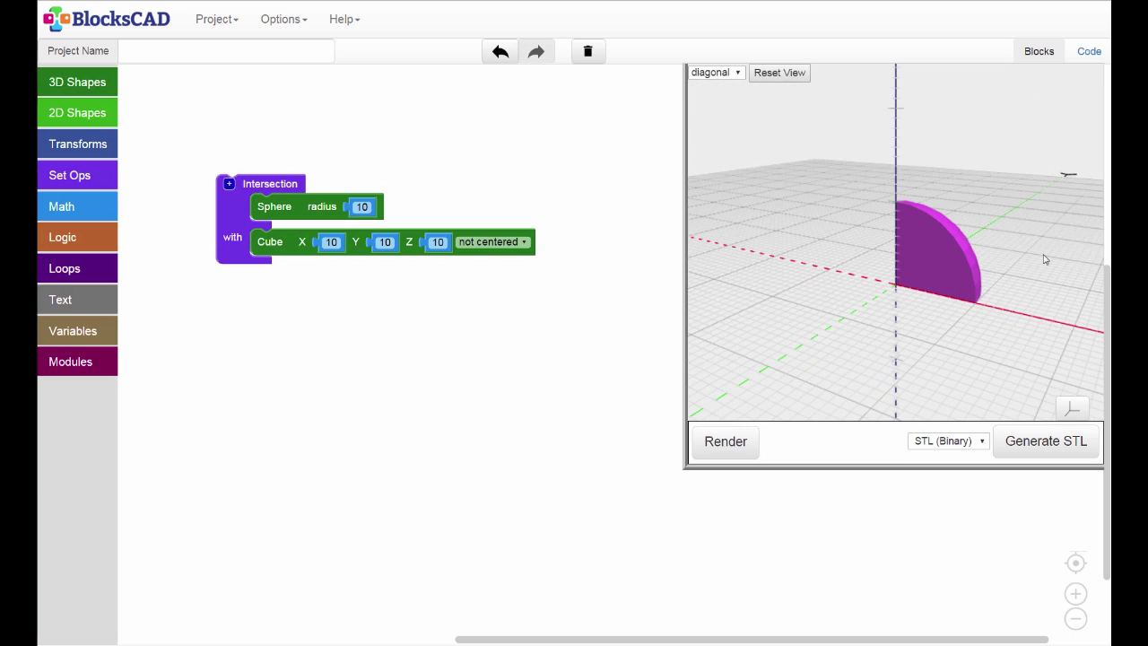
left_click_drag(910, 291, 907, 339)
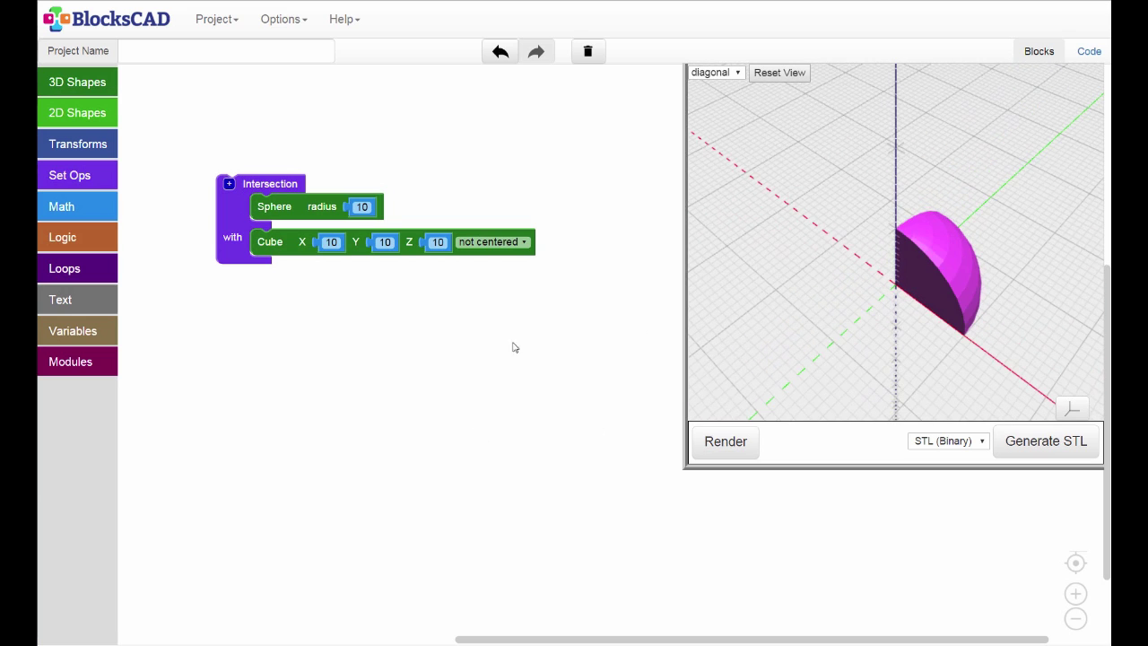
left_click_drag(265, 243, 276, 299)
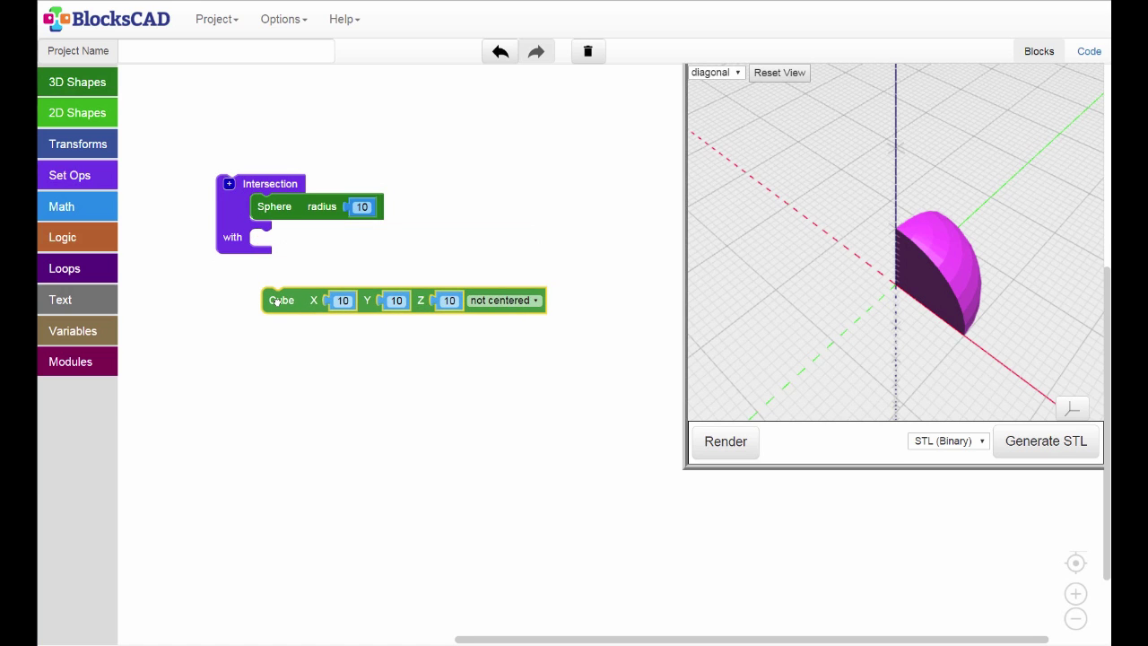
left_click(725, 441)
left_click_drag(762, 379, 754, 372)
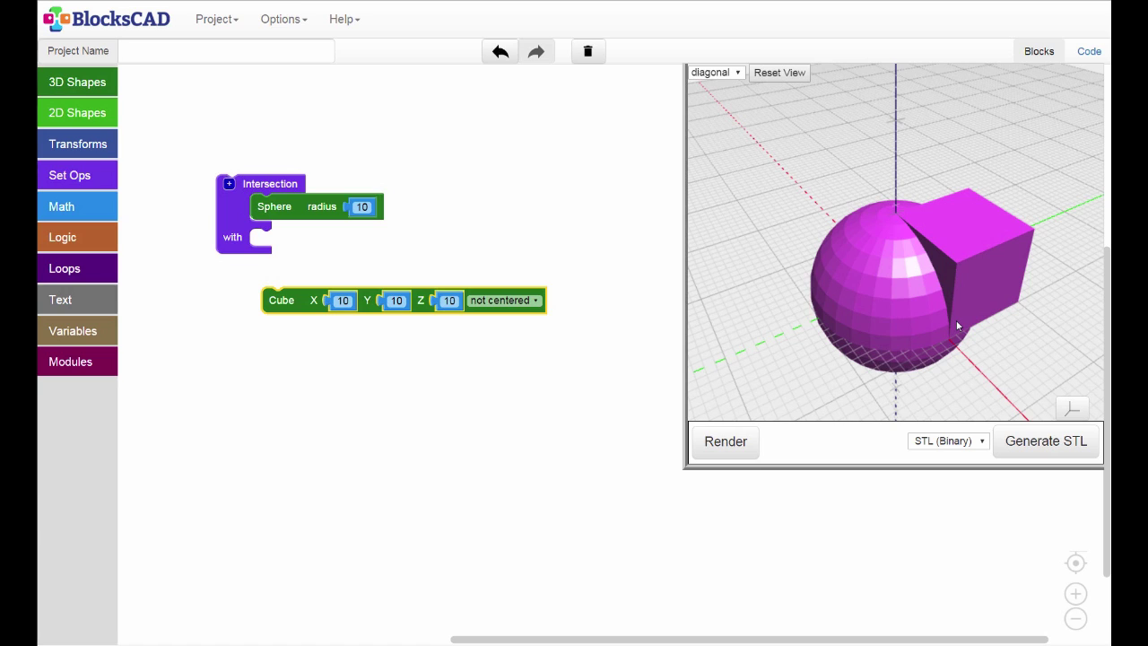
left_click_drag(290, 305, 281, 248)
left_click(718, 444)
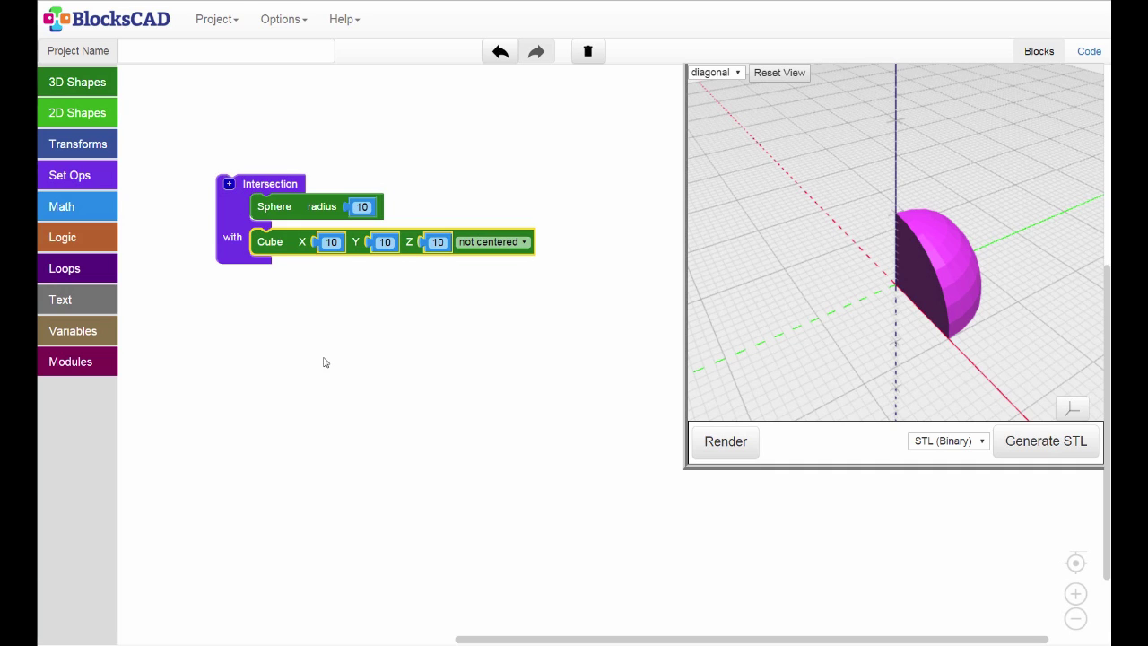
Wrap the Cube inside a new Translate block and re-render the model.
left_click(70, 151)
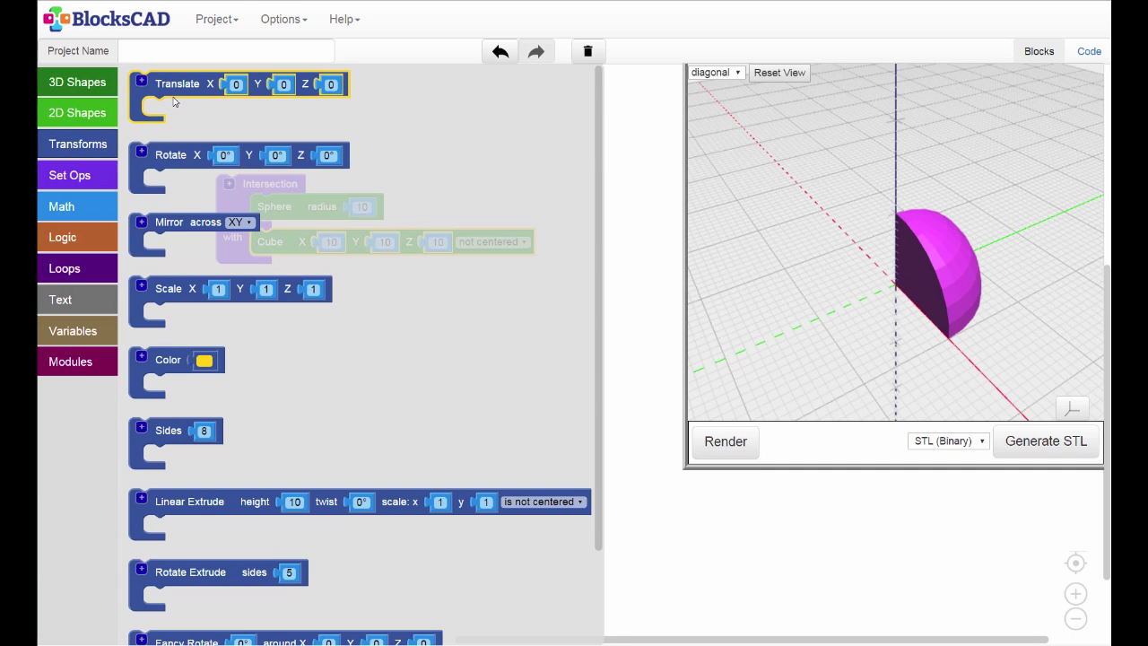
left_click_drag(175, 99, 302, 309)
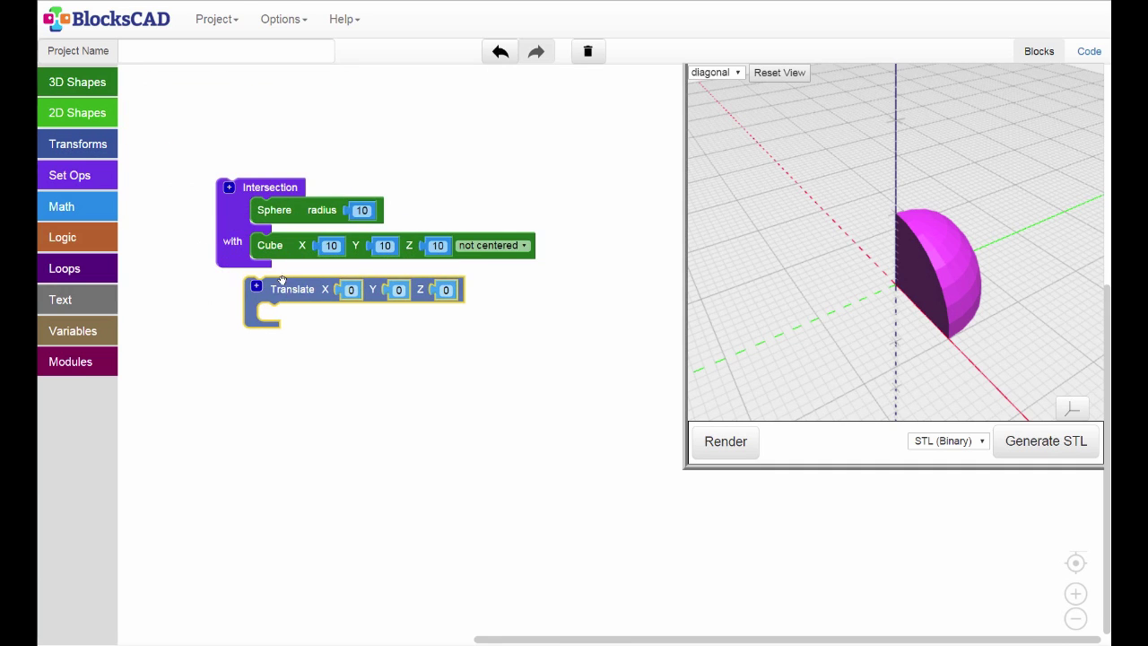
left_click_drag(274, 250, 283, 320)
left_click(729, 442)
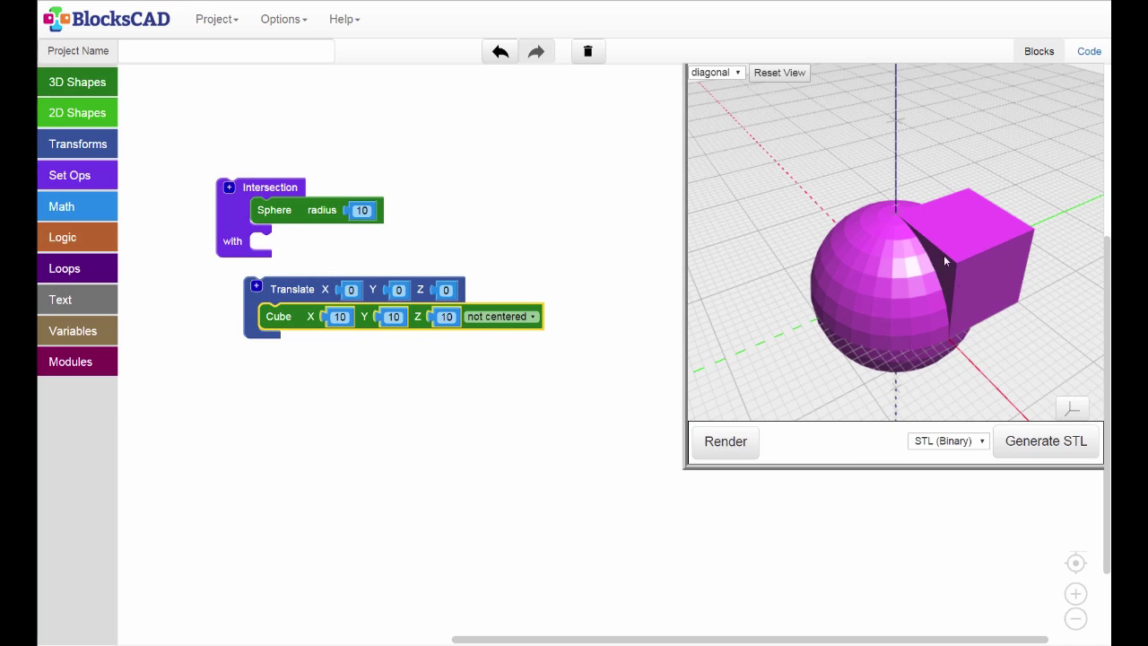
left_click_drag(805, 350, 759, 345)
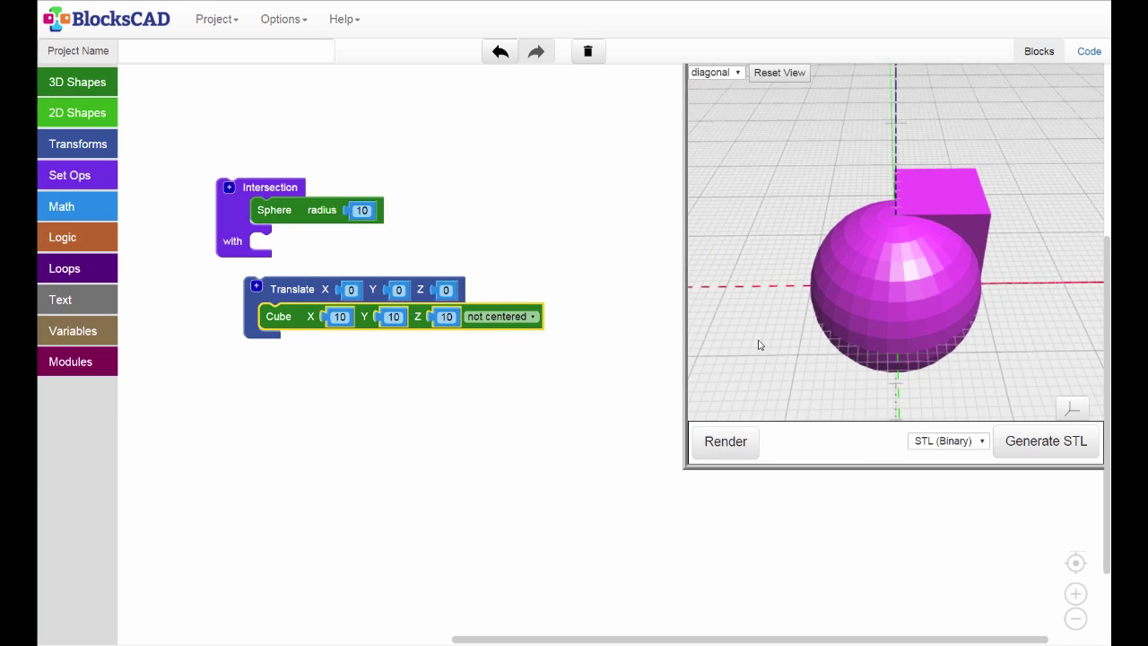
Set the Translate X offset to 10, render, and snap it into Intersection's 'with' slot.
left_click(350, 290)
type("10")
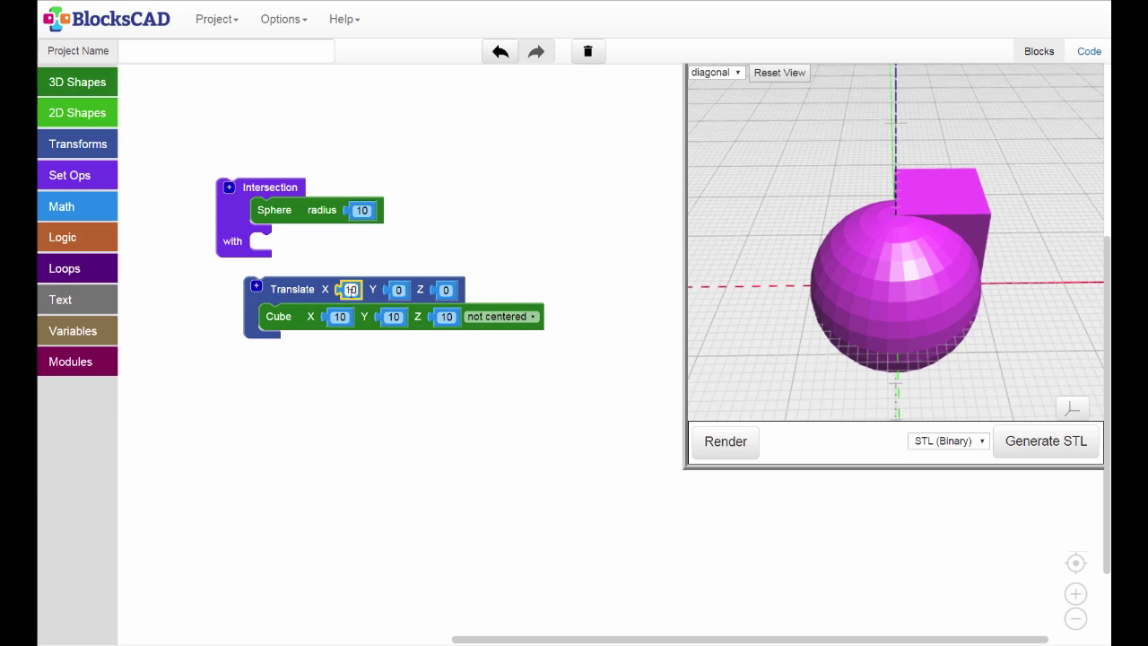
left_click(421, 374)
left_click(729, 442)
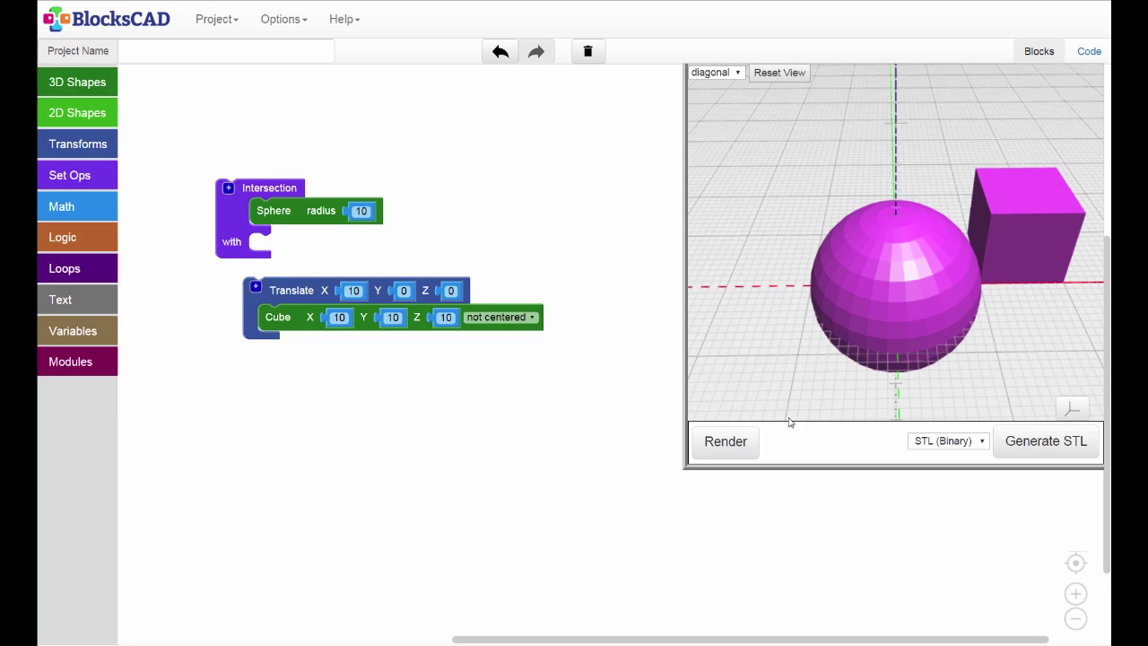
left_click_drag(787, 418, 779, 415)
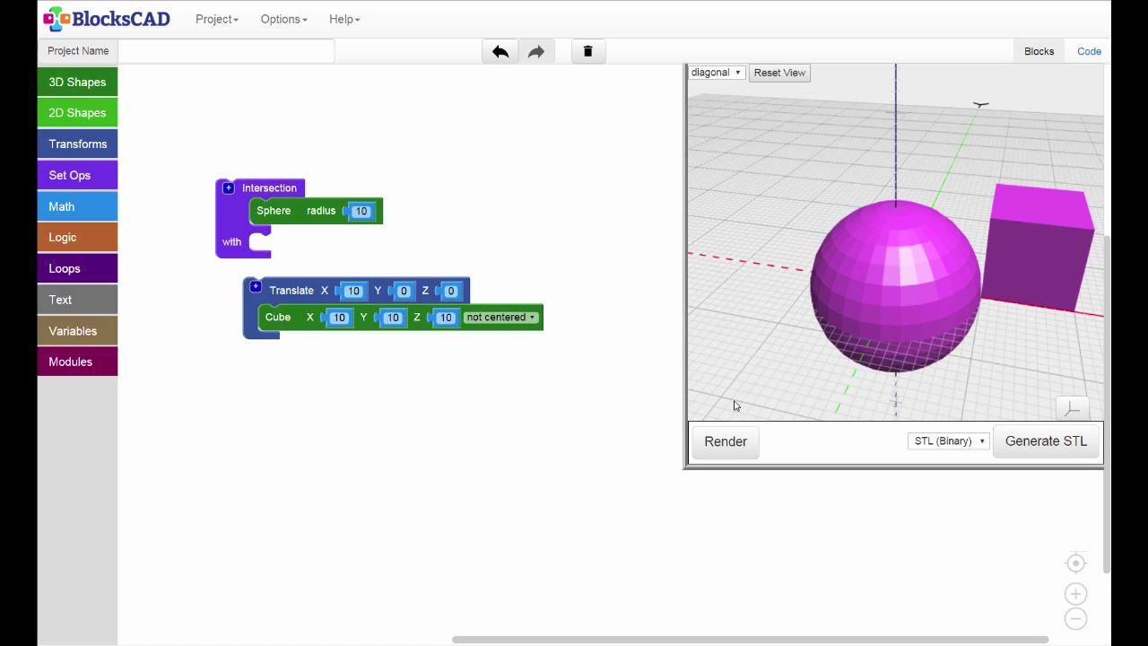
left_click_drag(279, 291, 286, 248)
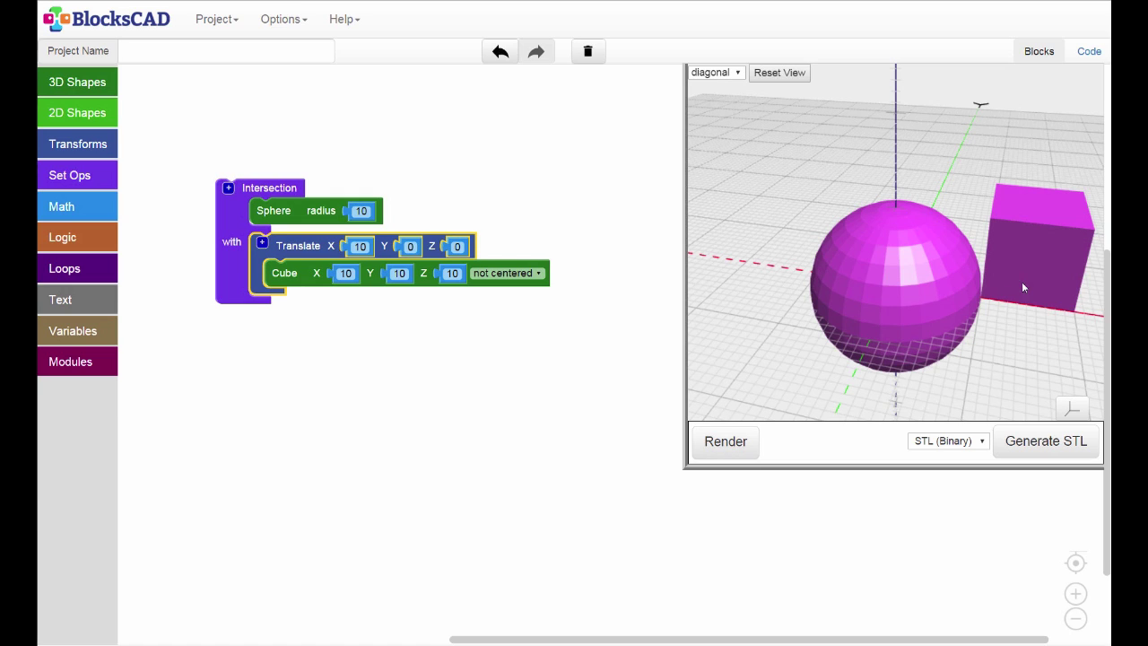
Render the intersection of the sphere with the X-shifted cube.
left_click(728, 445)
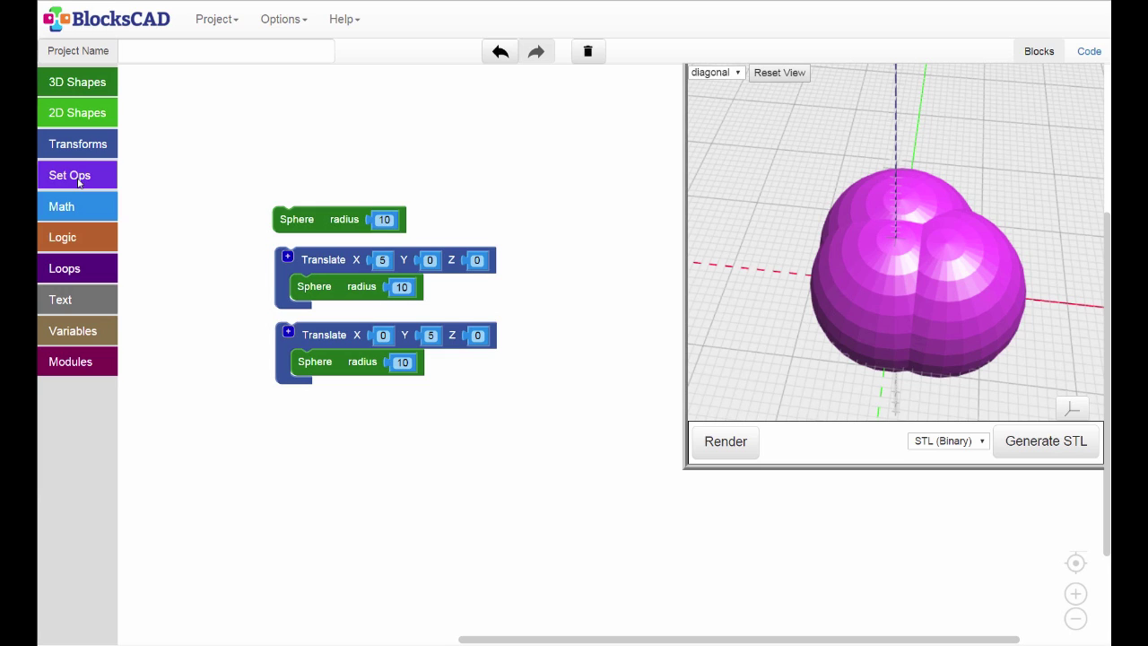
Place a new Intersection block and add a second 'with' input to it.
left_click(78, 178)
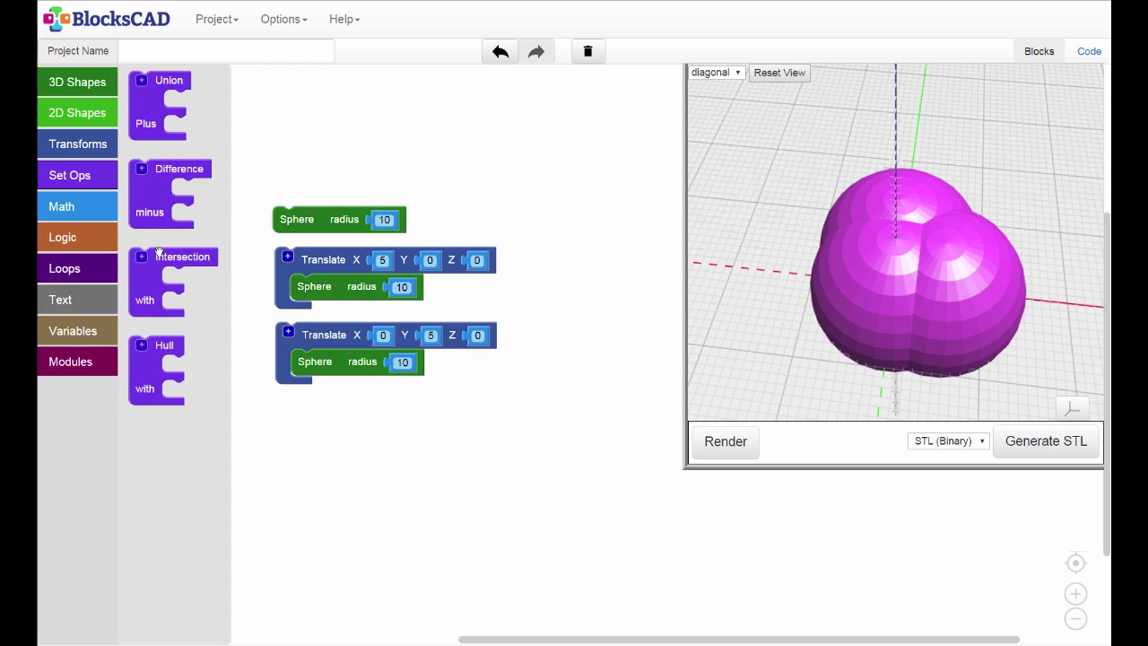
left_click_drag(136, 282, 169, 237)
left_click(171, 301)
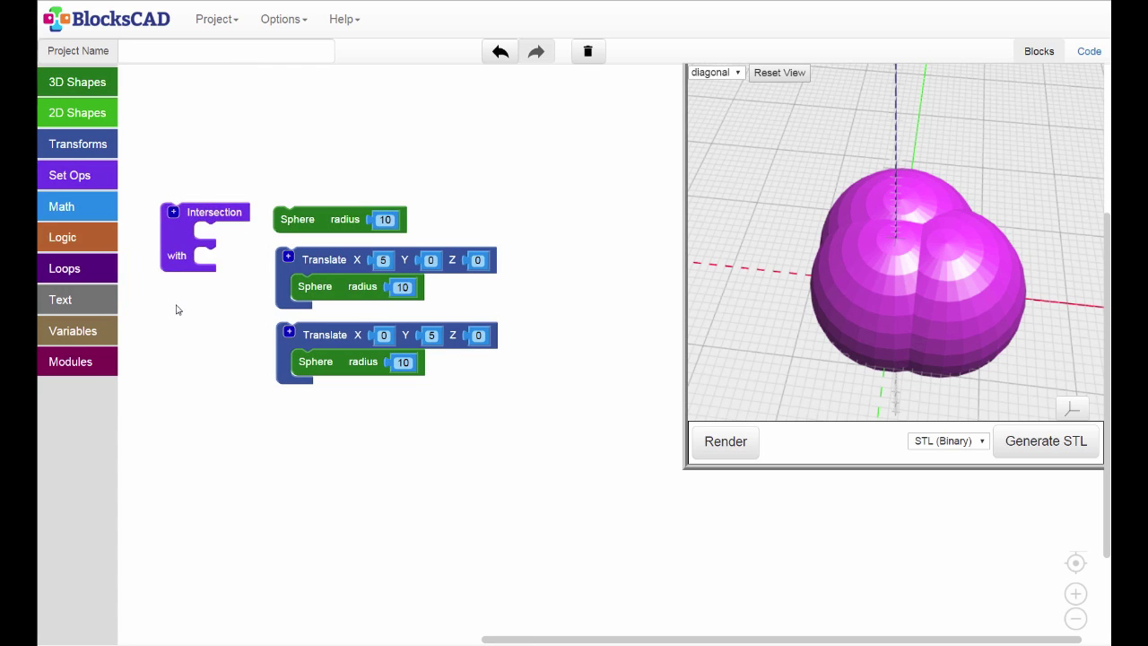
left_click(174, 214)
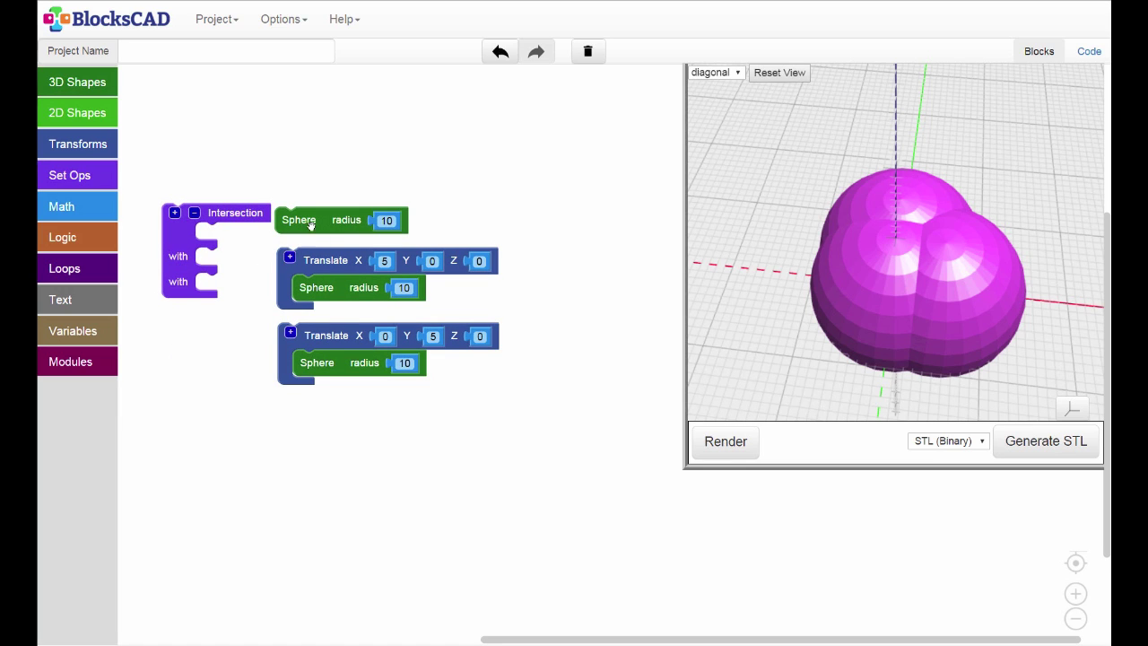
Snap the plain, X 5-shifted and Y 5-shifted spheres into the Intersection's three inputs.
left_click_drag(309, 224, 231, 237)
left_click_drag(314, 267, 233, 278)
left_click(292, 341)
left_click_drag(292, 344, 213, 348)
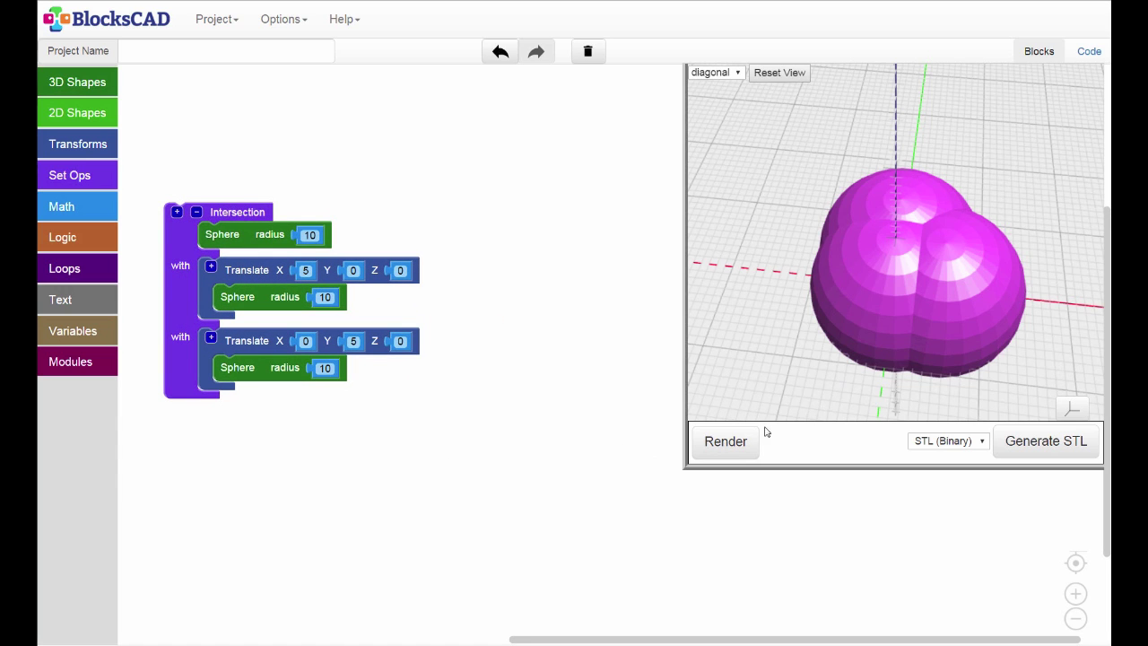
Render the three-sphere intersection and orbit to inspect the small lens-shaped solid.
left_click(735, 448)
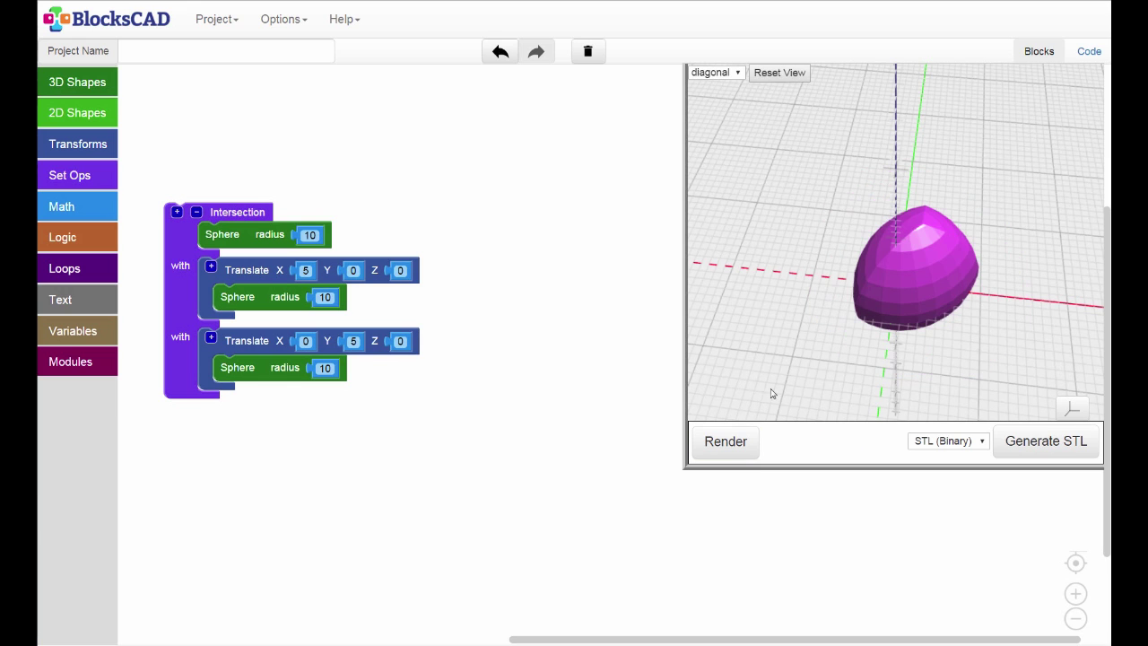
mouse_move(775, 390)
left_mouse_down()
mouse_move(759, 385)
mouse_move(769, 378)
left_mouse_up()
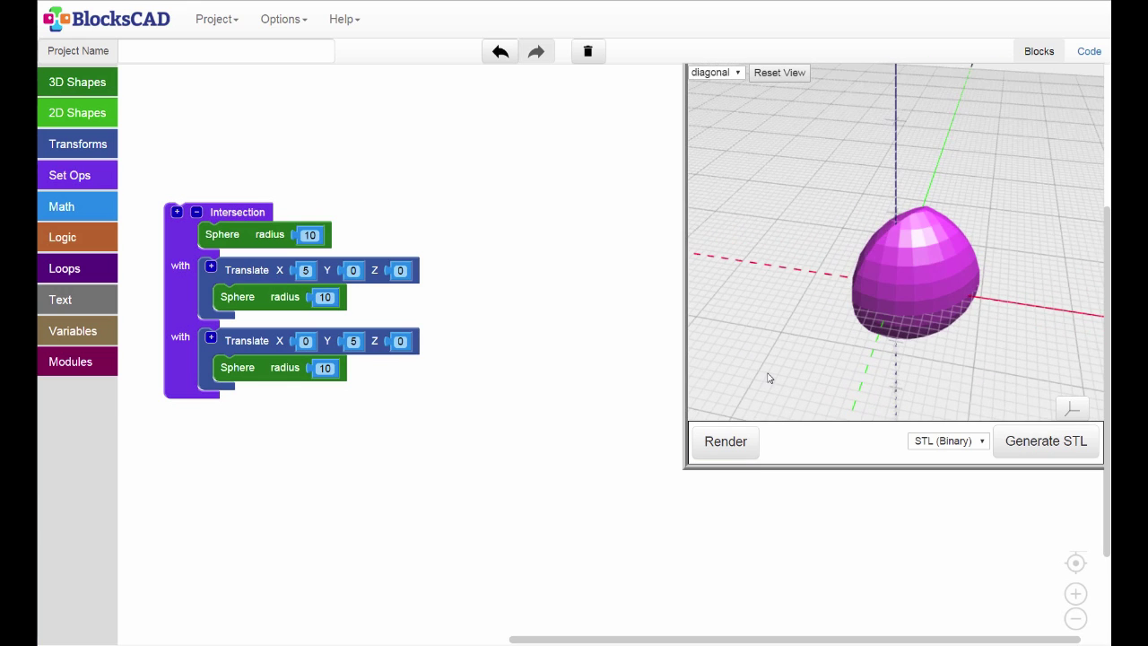